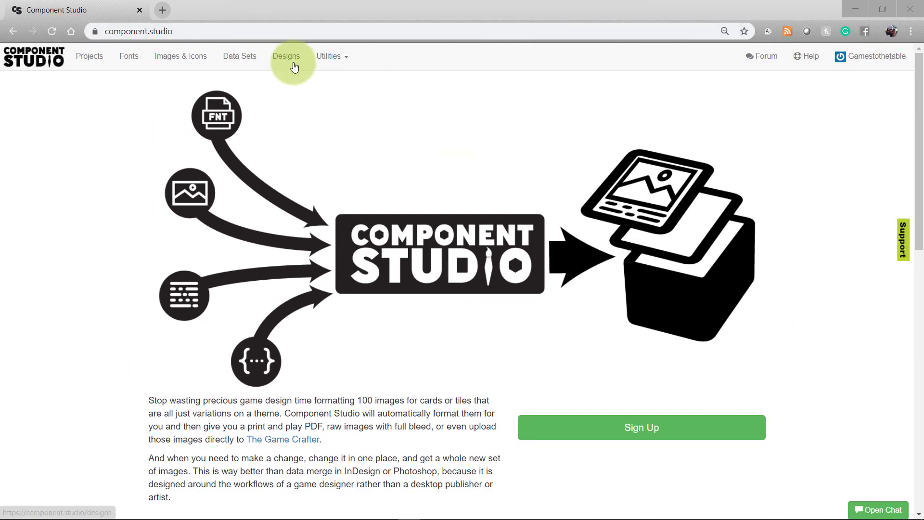
- Generate a Tabletop Simulator cache of the Character Cards V6.1 design with the Deck cache type
left_click(299, 71)
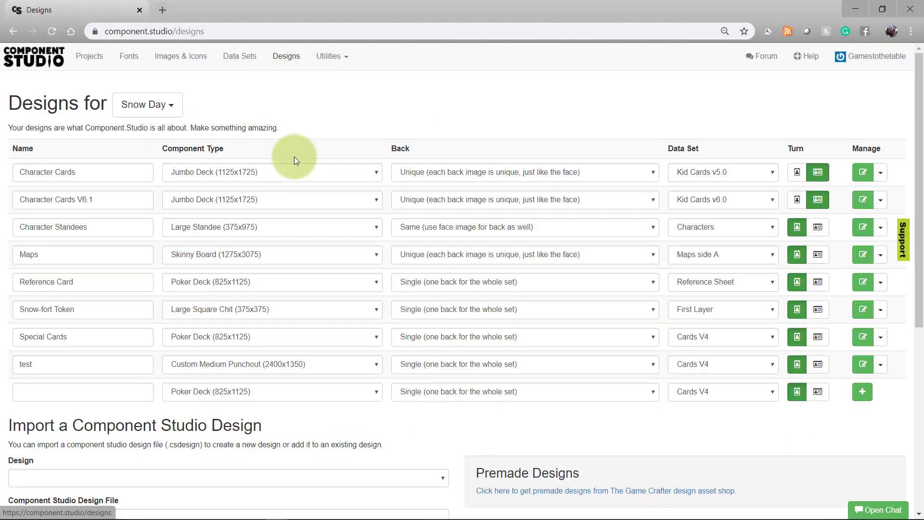
left_click(881, 201)
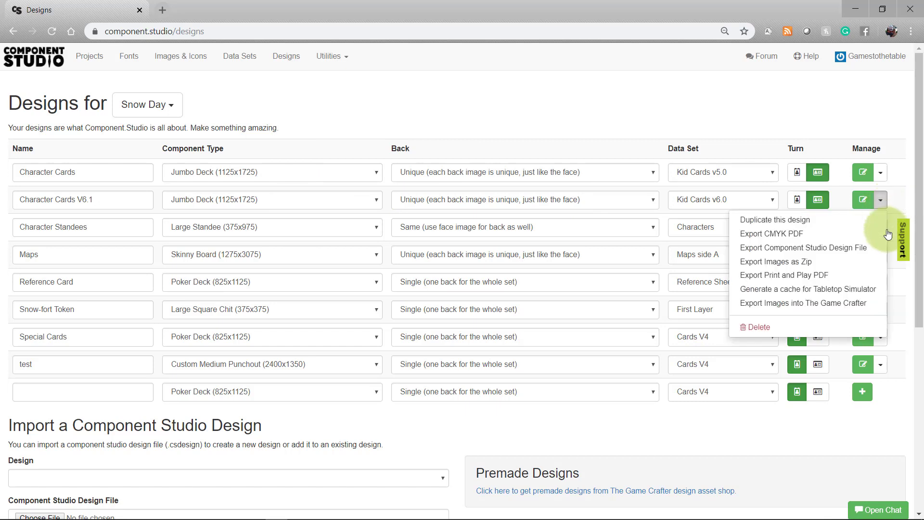
left_click(878, 295)
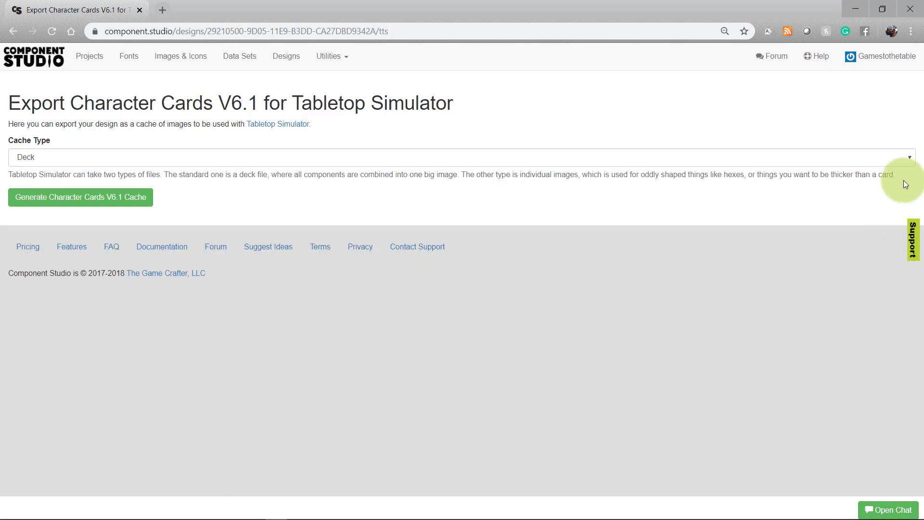
left_click(909, 157)
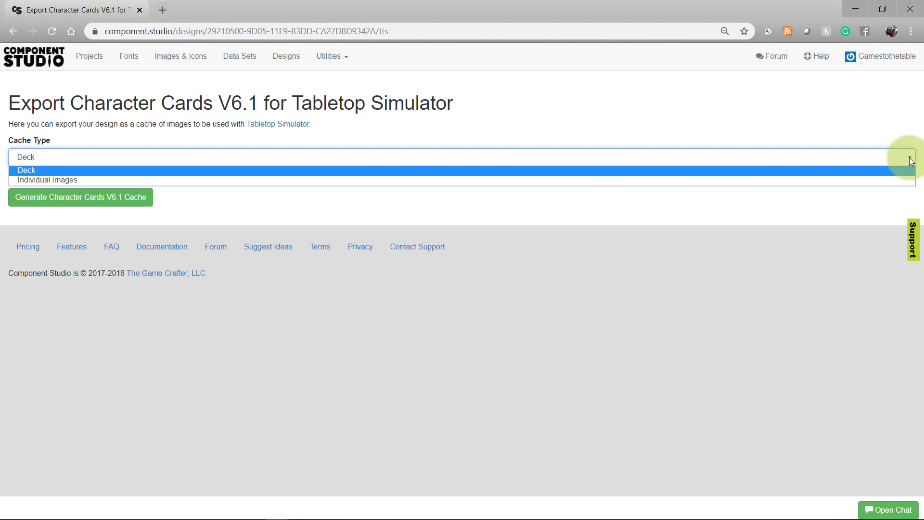
left_click(909, 157)
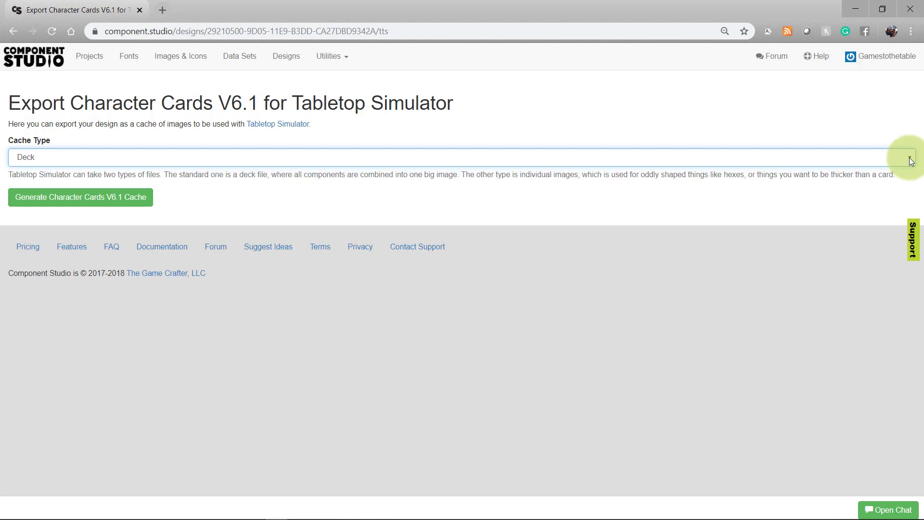
left_click(111, 200)
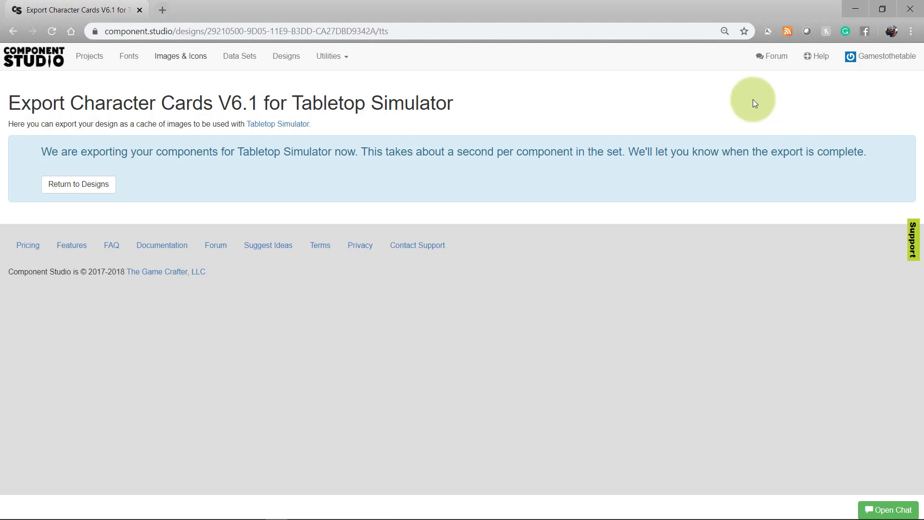
- Open the exported image folder "Character Cards V6.1 TTS (2019-12-11 3:11)" of the Snow Day project
left_click(198, 58)
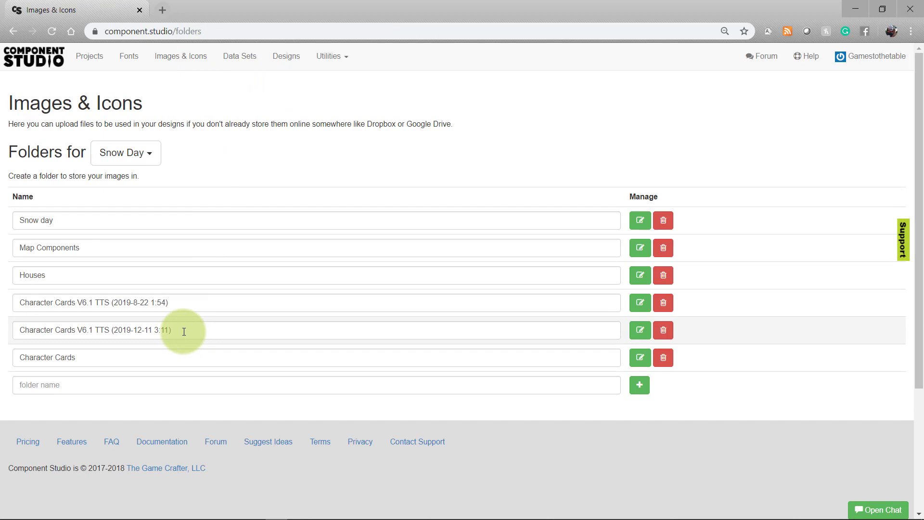
left_click_drag(186, 330, 20, 324)
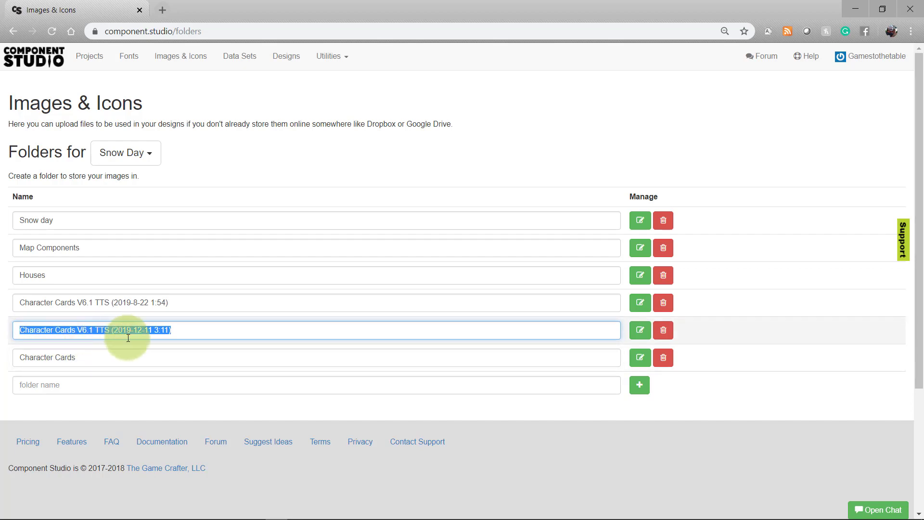
left_click(641, 330)
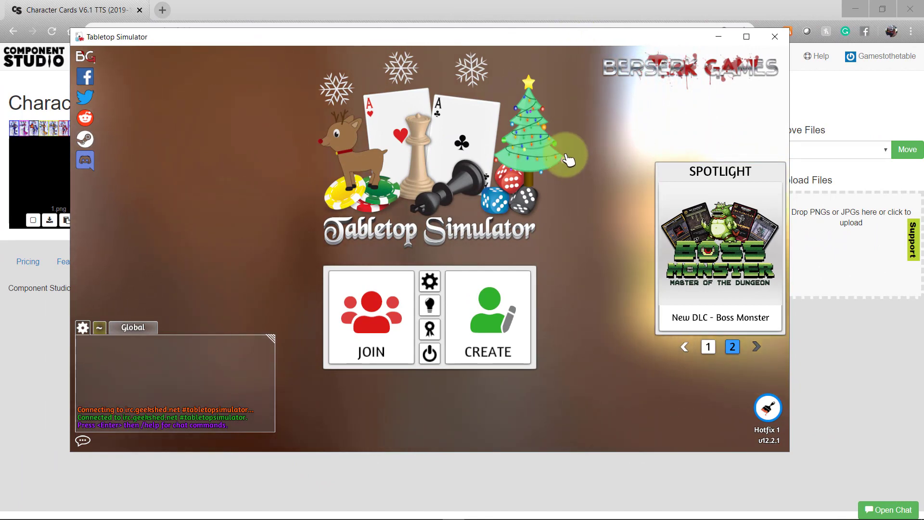
- In Tabletop Simulator, create a singleplayer session with an empty table, without loading any game
left_click(487, 328)
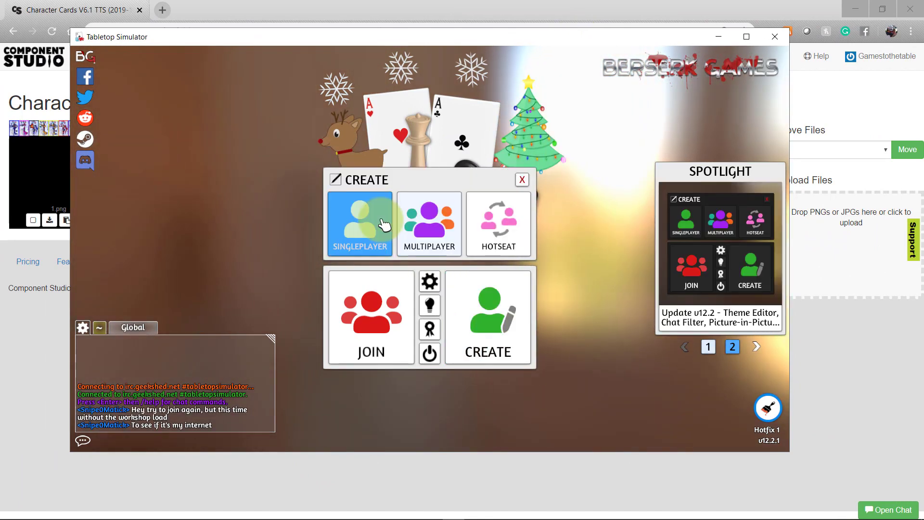
left_click(382, 223)
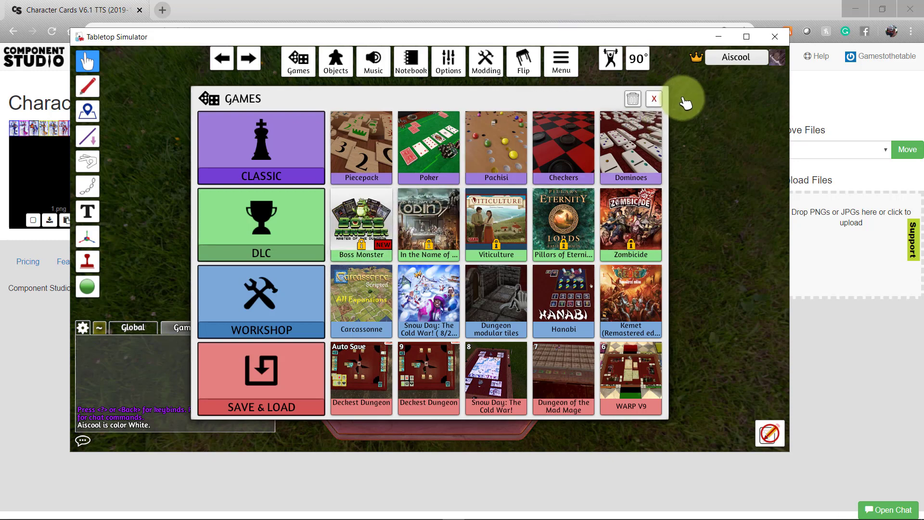
left_click(655, 99)
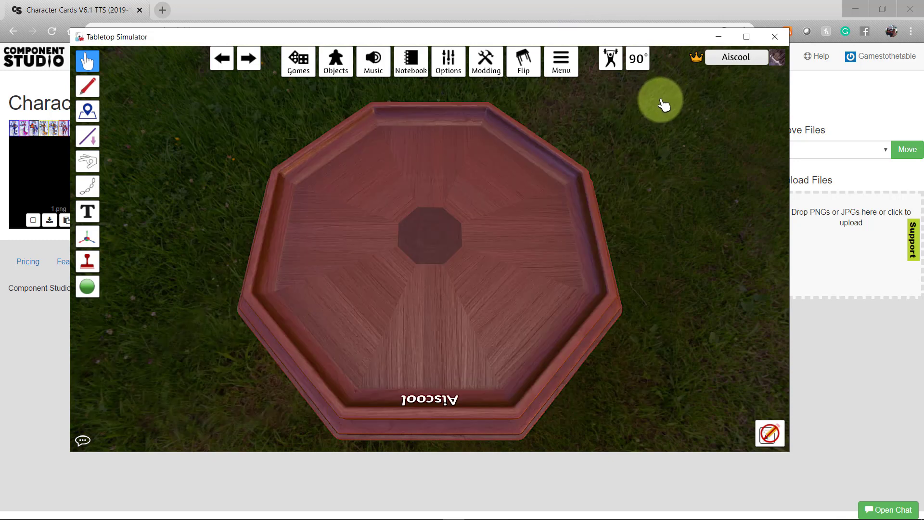
- Add a custom Deck component to the table
left_click(345, 63)
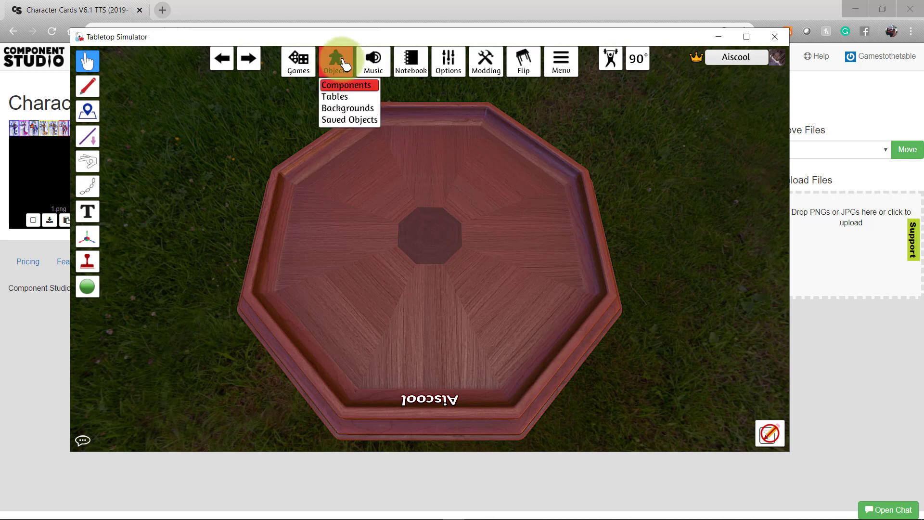
left_click(358, 87)
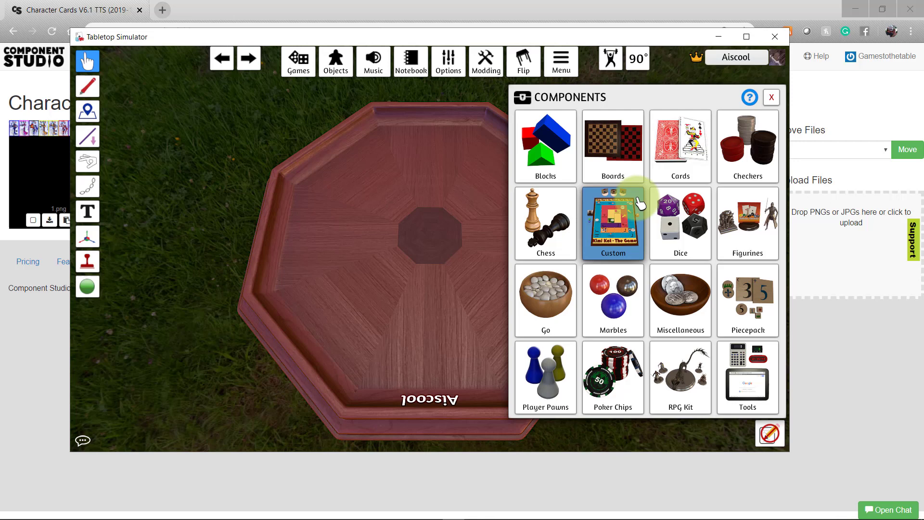
left_click(641, 204)
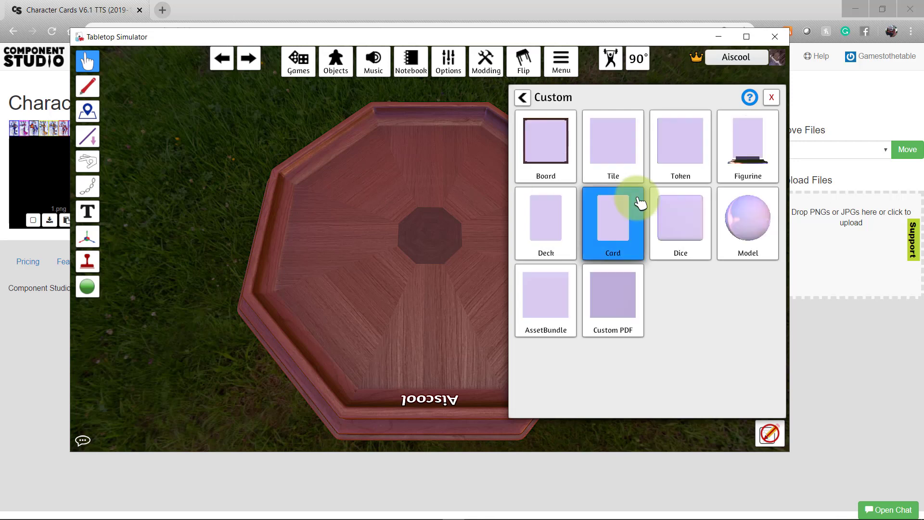
left_click(573, 203)
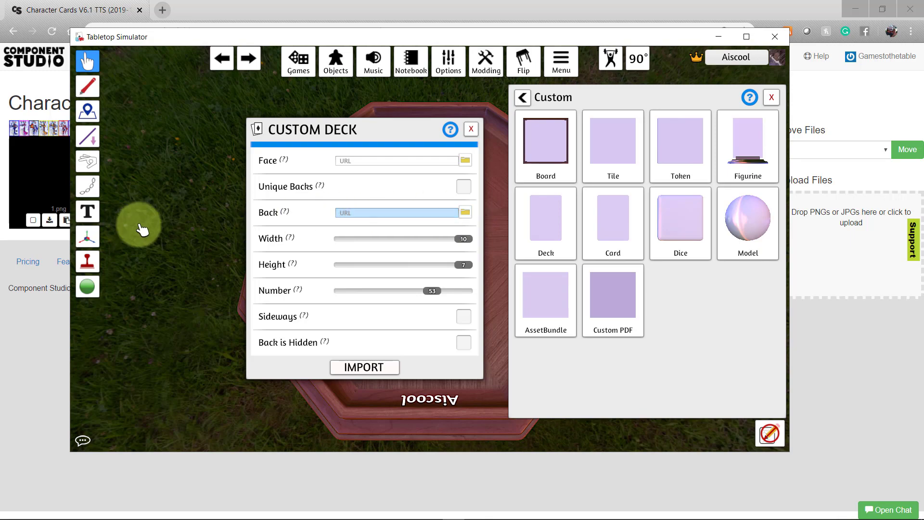
- Copy the link of the first exported 1.png sheet from Component Studio and use it as the custom deck's Face image
left_click(44, 237)
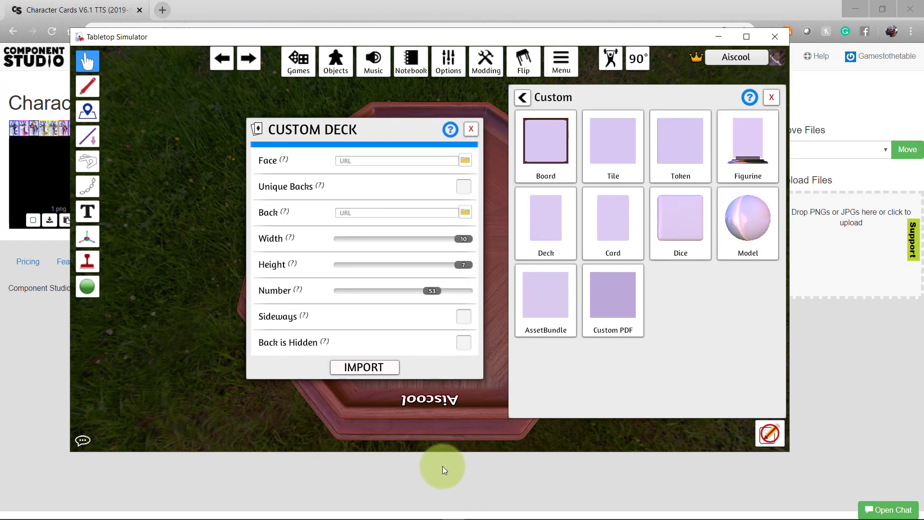
left_click(407, 160)
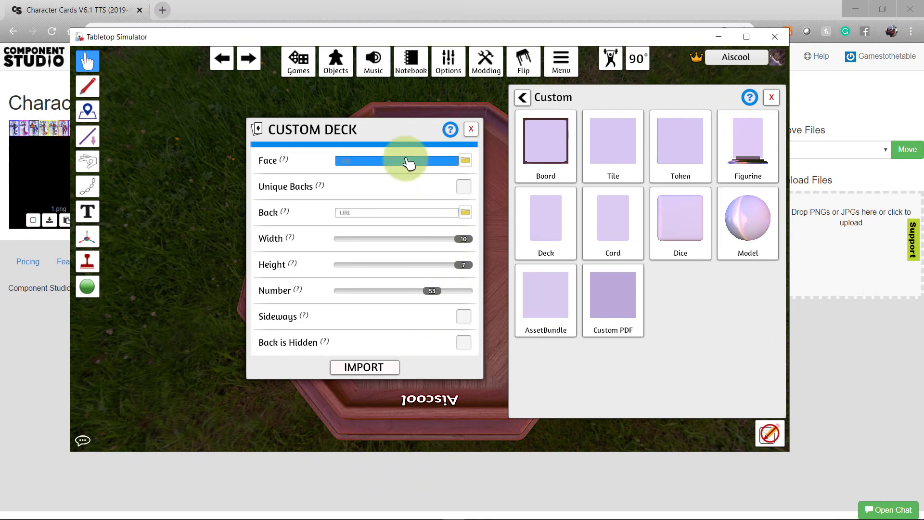
key("ctrl+v")
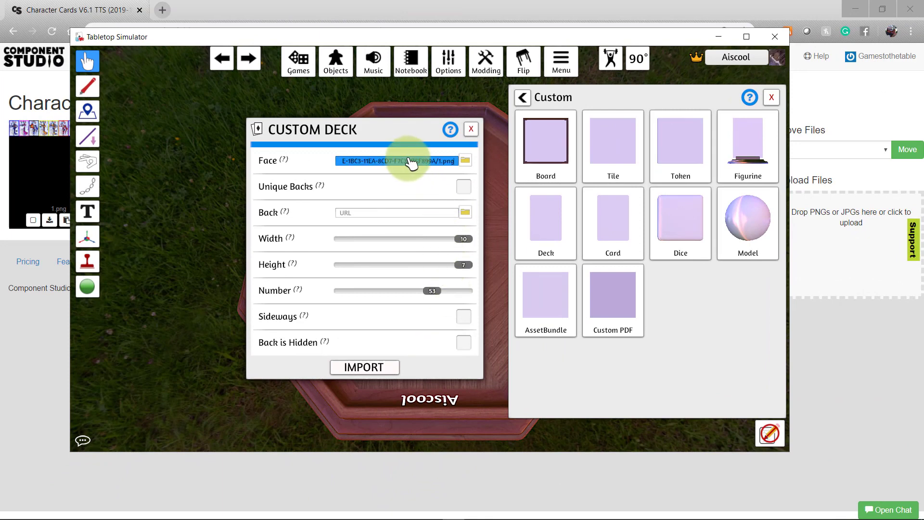
- Enable Unique Backs and use the copied link of the second exported 1.png sheet as the deck's Back image
left_click(464, 187)
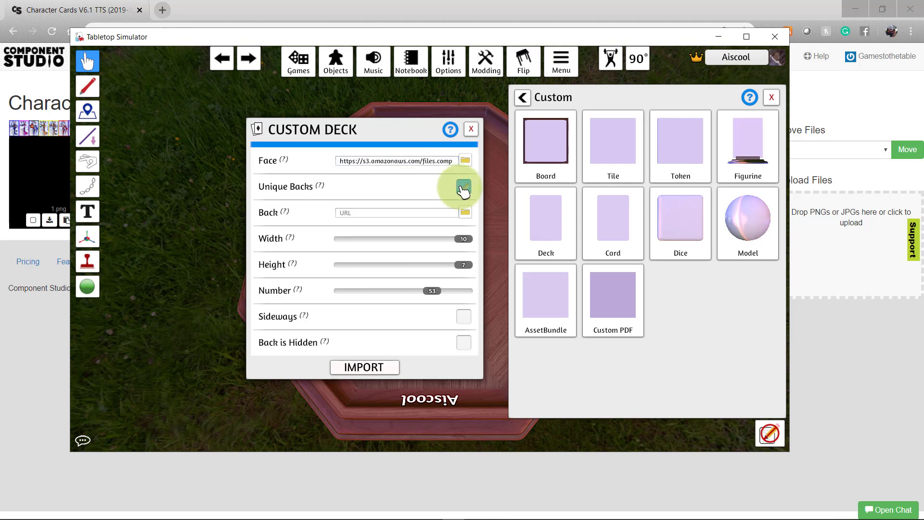
left_click(45, 326)
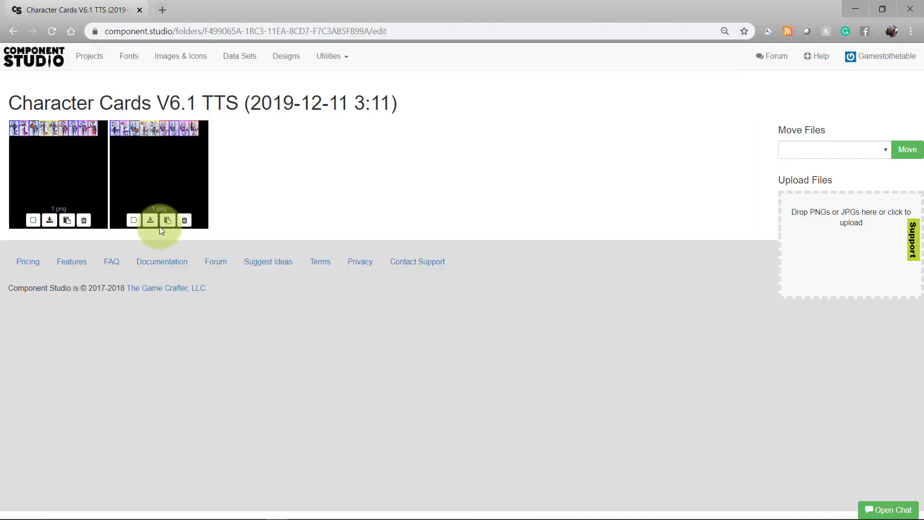
left_click(174, 224)
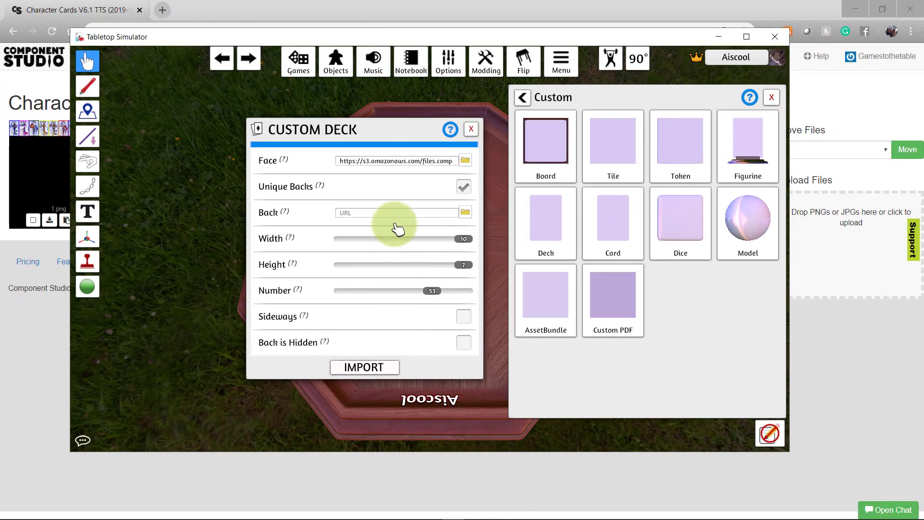
left_click(398, 215)
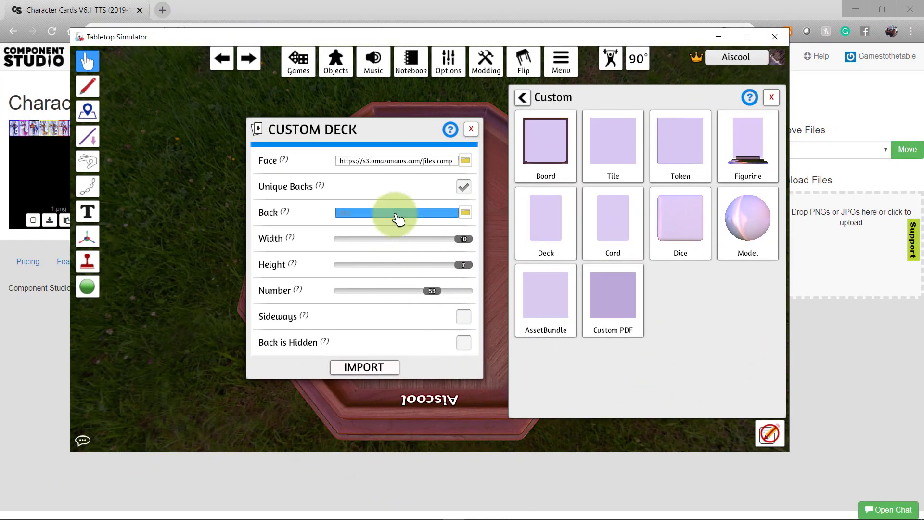
key("ctrl+v")
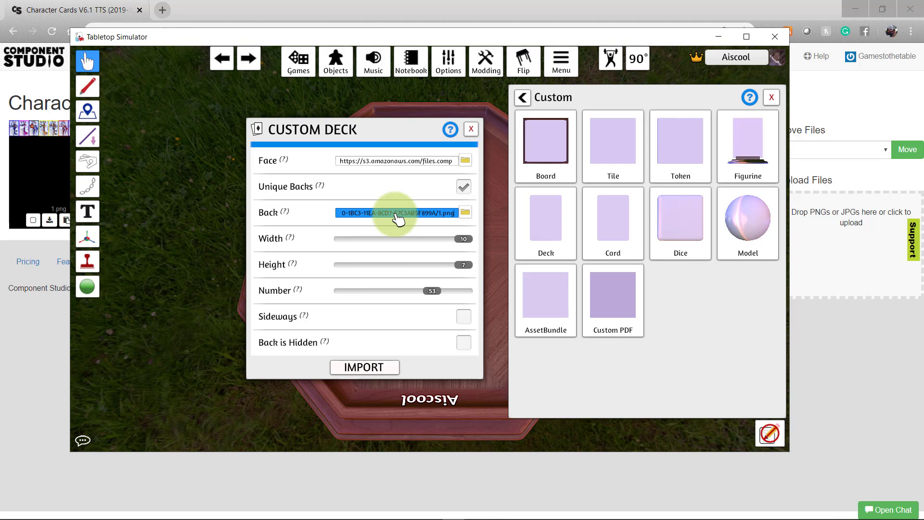
left_click(371, 230)
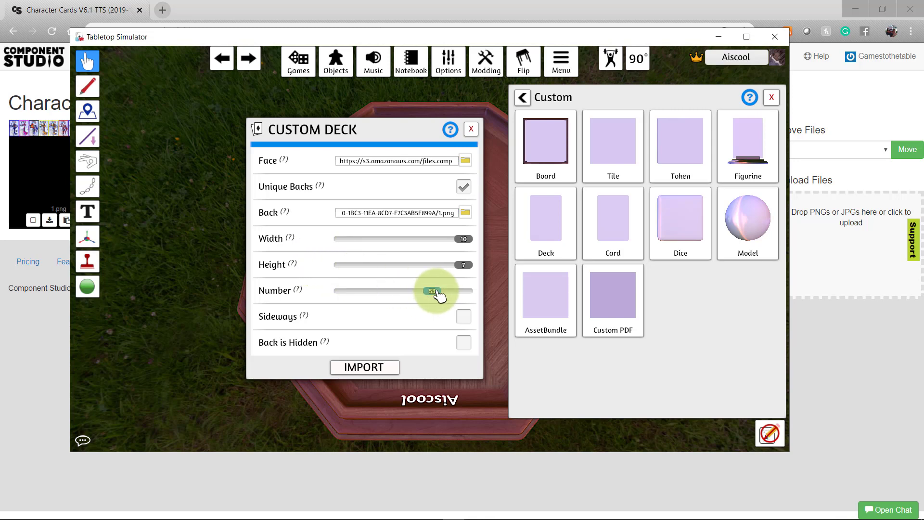
- Set the deck's card number to 8, enable Sideways, and import the custom deck onto the table
left_click_drag(439, 296, 353, 313)
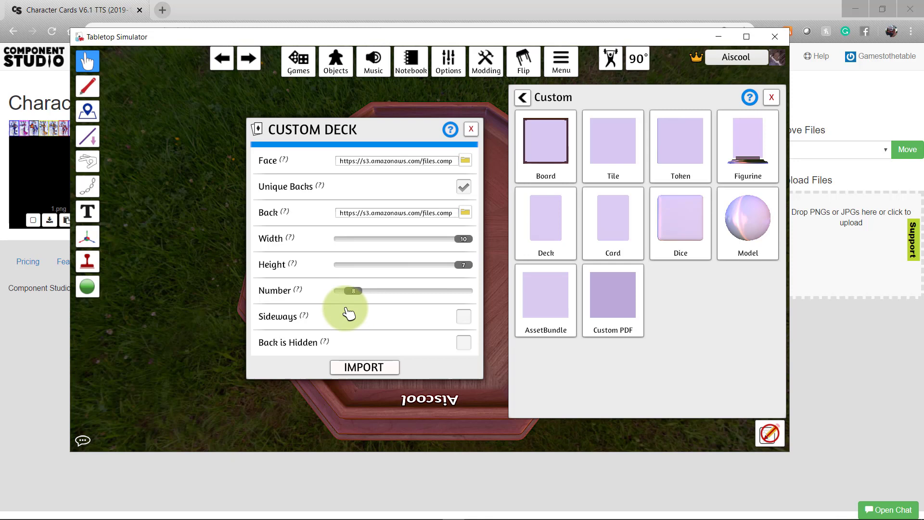
left_click(463, 319)
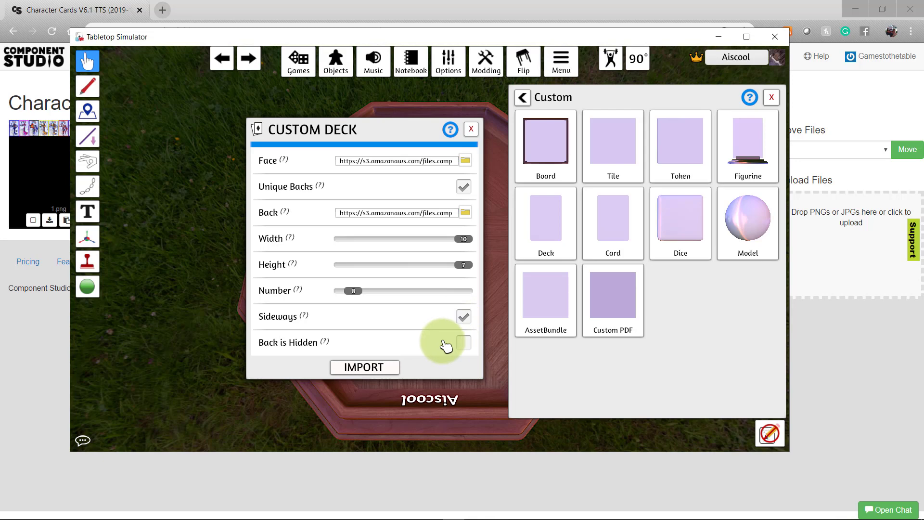
left_click(394, 371)
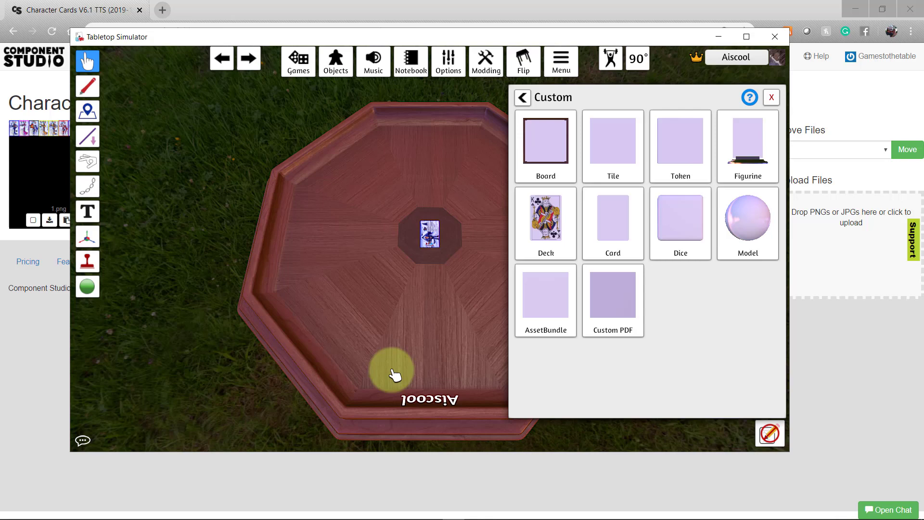
left_click(772, 97)
- Deal cards off the imported deck, placing the Bully and Climber cards on either side and the black-bordered card above it
scroll(423, 222, "up", 5)
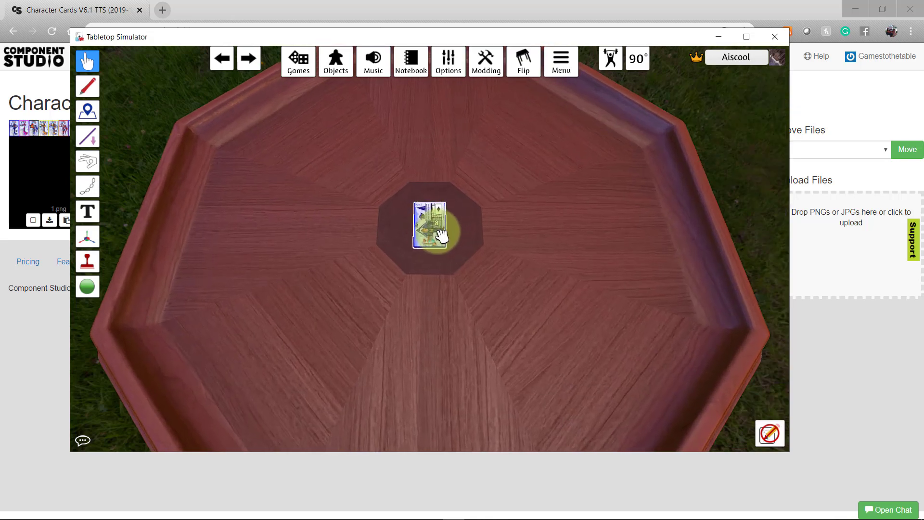
scroll(441, 235, "up", 5)
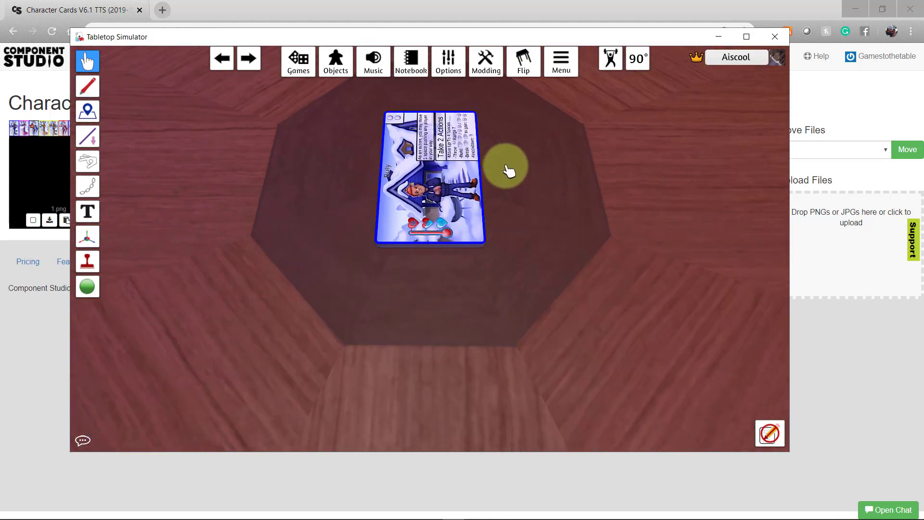
scroll(509, 171, "up", 4)
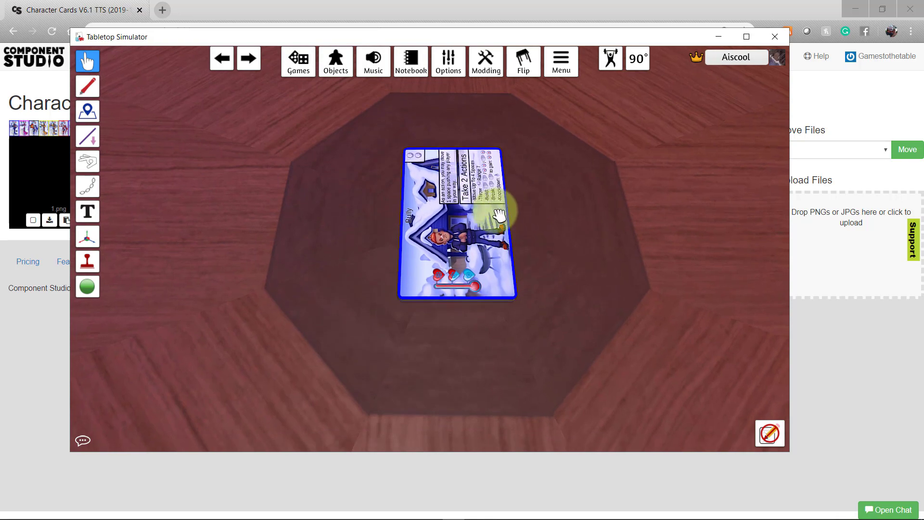
left_click_drag(483, 220, 337, 212)
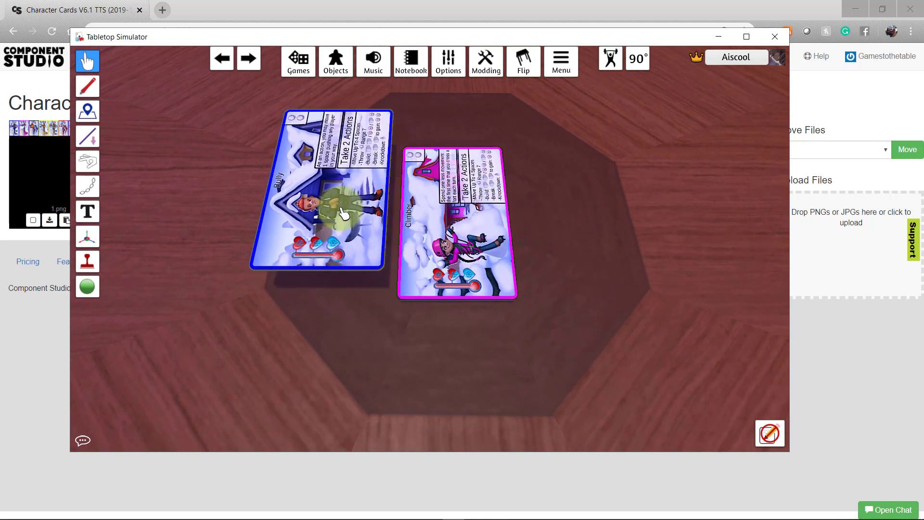
left_click_drag(497, 212, 563, 239)
left_click_drag(436, 163, 440, 99)
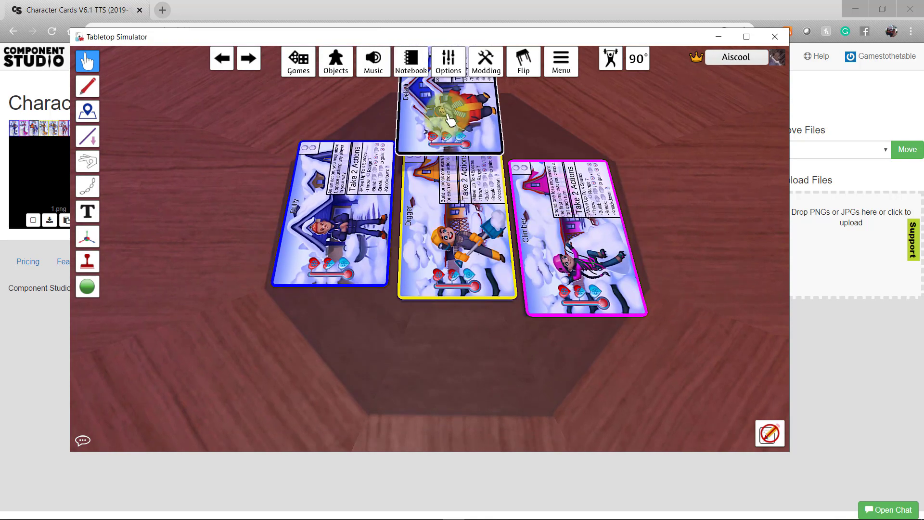
- Flip the black-bordered card and rotate the pink Climber card by 180 degrees
key("f")
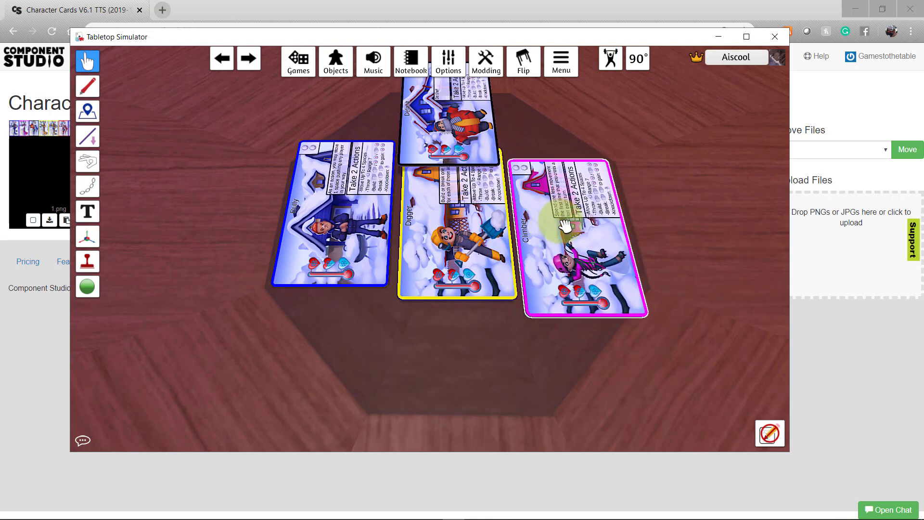
key("q")
key("q")
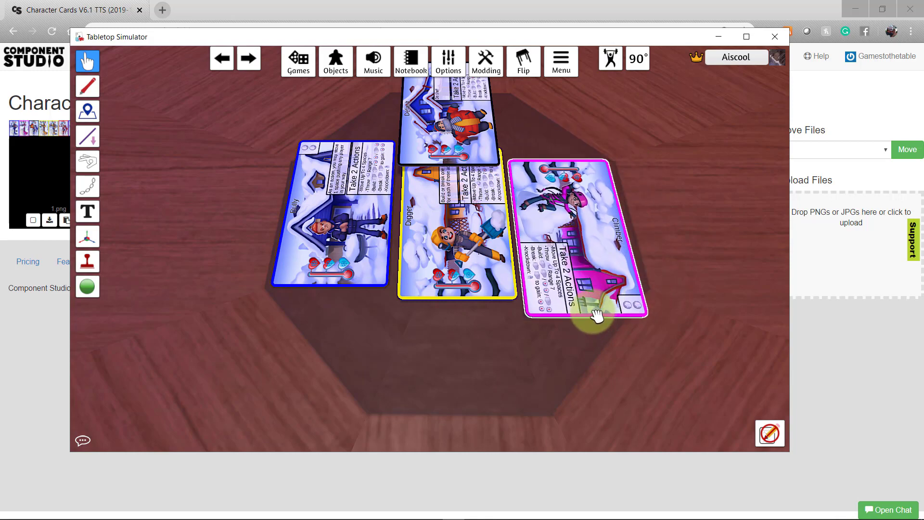
scroll(597, 315, "down", 10)
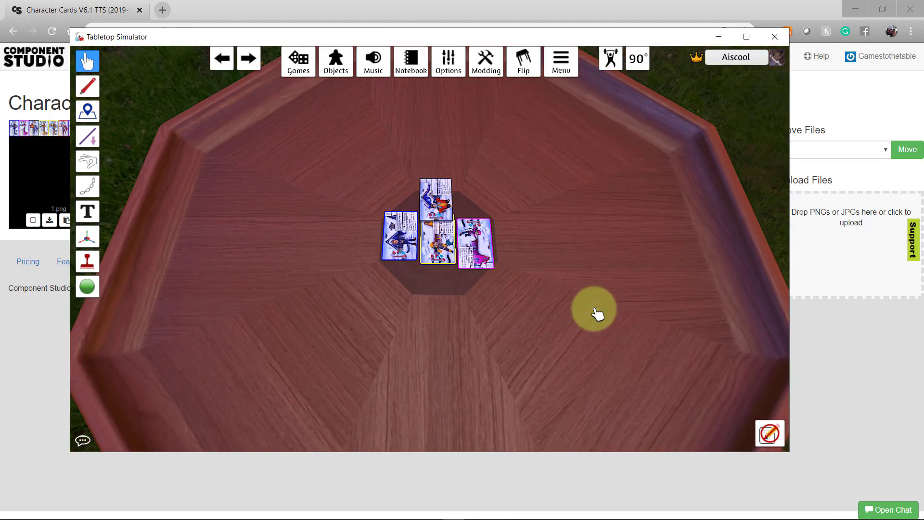